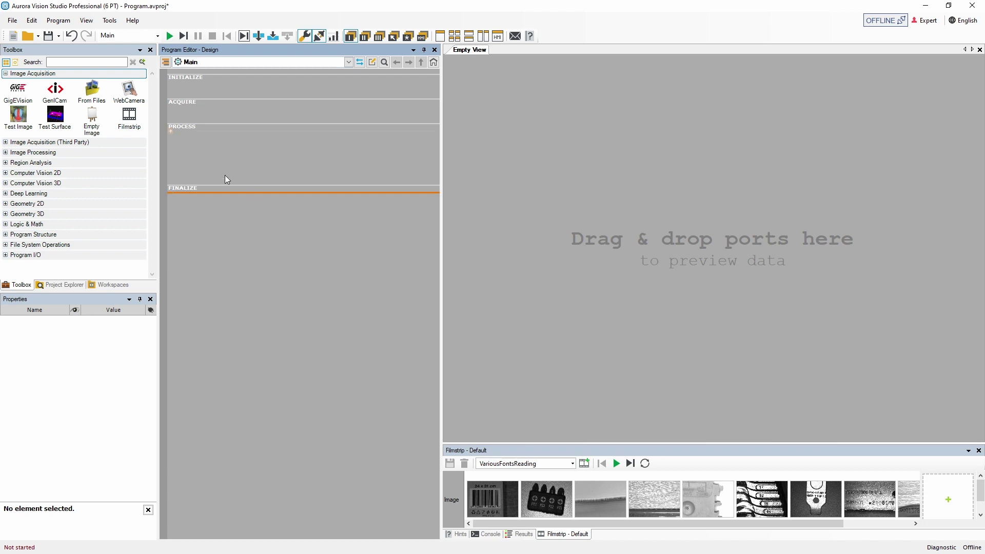
Add a Filmstrip reader to the ACQUIRE section and a Read Characters filter to PROCESS, and connect outImage to inImage.
{"action": "left_click_drag", "start_coordinate": [128, 117], "coordinate": [242, 115]}
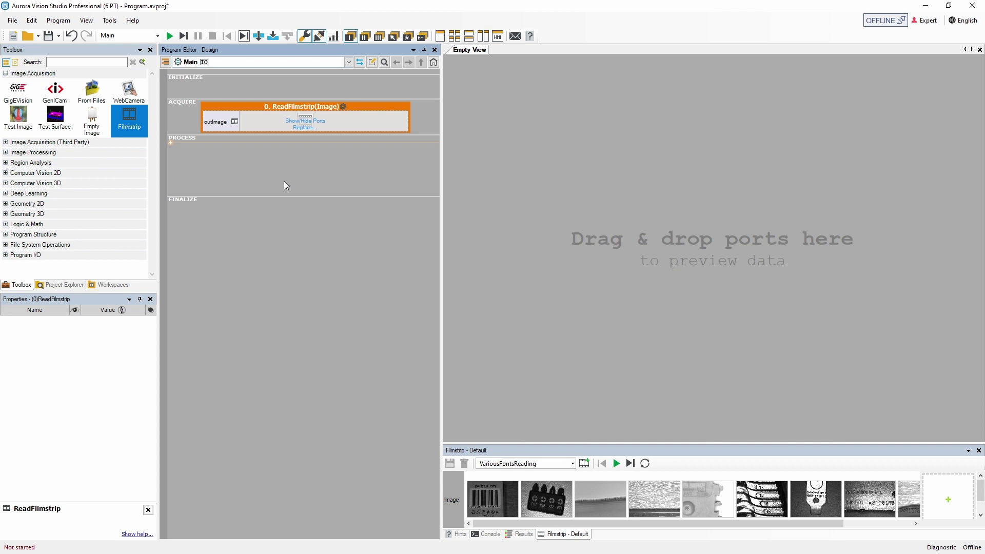
{"action": "left_click", "coordinate": [133, 194]}
{"action": "left_click_drag", "start_coordinate": [131, 226], "coordinate": [259, 177]}
{"action": "left_click_drag", "start_coordinate": [235, 125], "coordinate": [226, 150]}
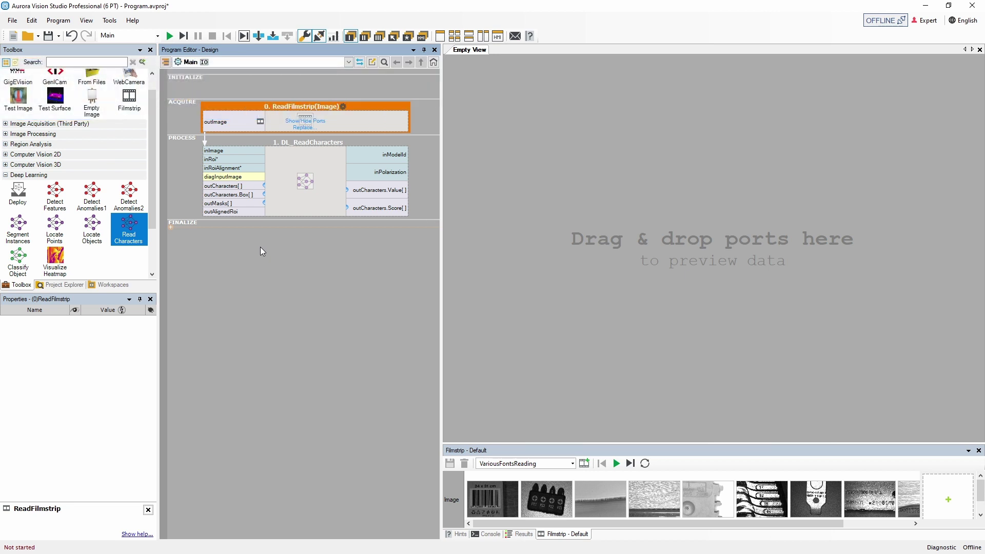
Insert a MergeCharactersIntoLines filter after DL_ReadCharacters and connect outCharacters to its inCharacters input.
{"action": "left_click", "coordinate": [216, 219]}
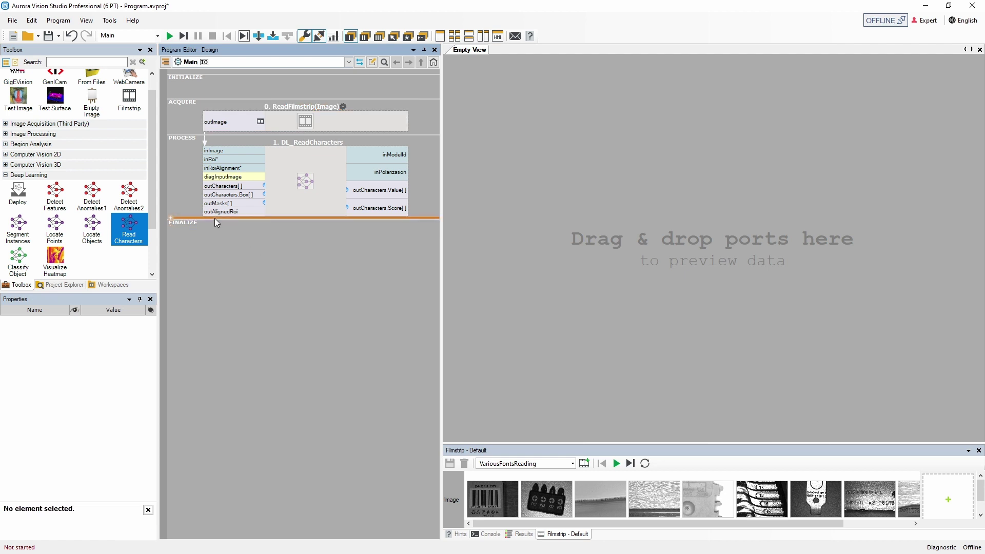
{"action": "type", "text": "mergecharacters"}
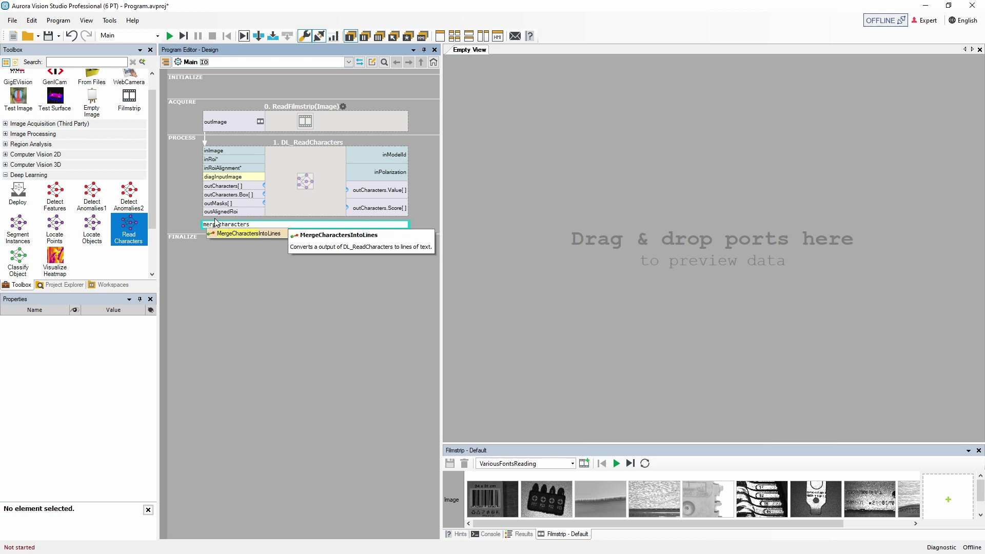
{"action": "key", "text": "Return"}
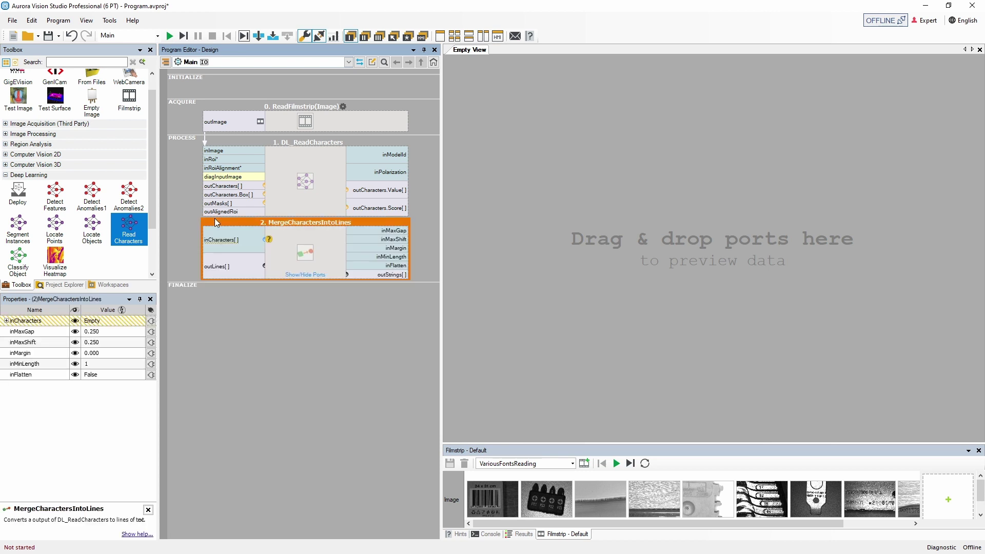
{"action": "left_click_drag", "start_coordinate": [228, 186], "coordinate": [224, 239]}
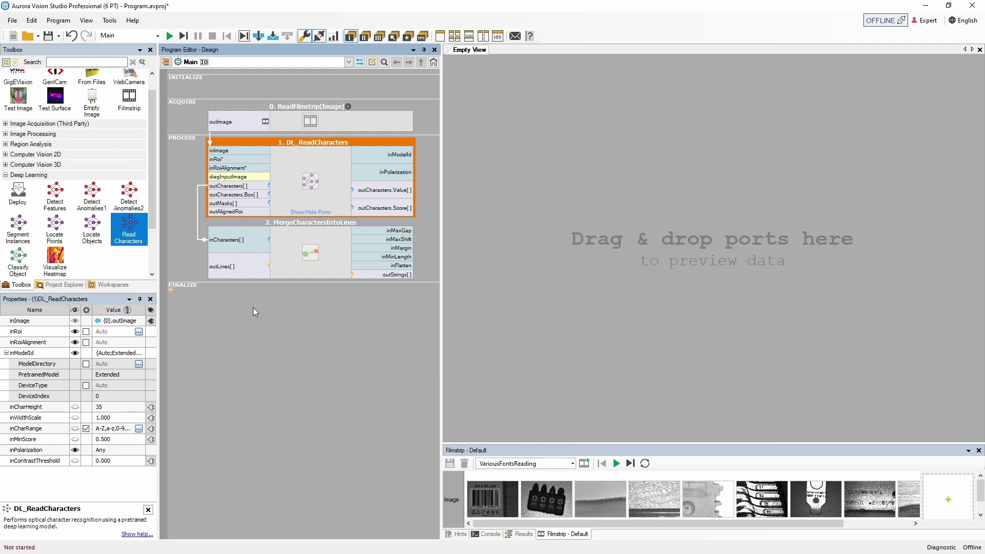
Add a ReadCharacters Deploy filter to the INITIALIZE section and connect its outModelId to inModelId of DL_ReadCharacters.
{"action": "left_click_drag", "start_coordinate": [18, 194], "coordinate": [245, 94]}
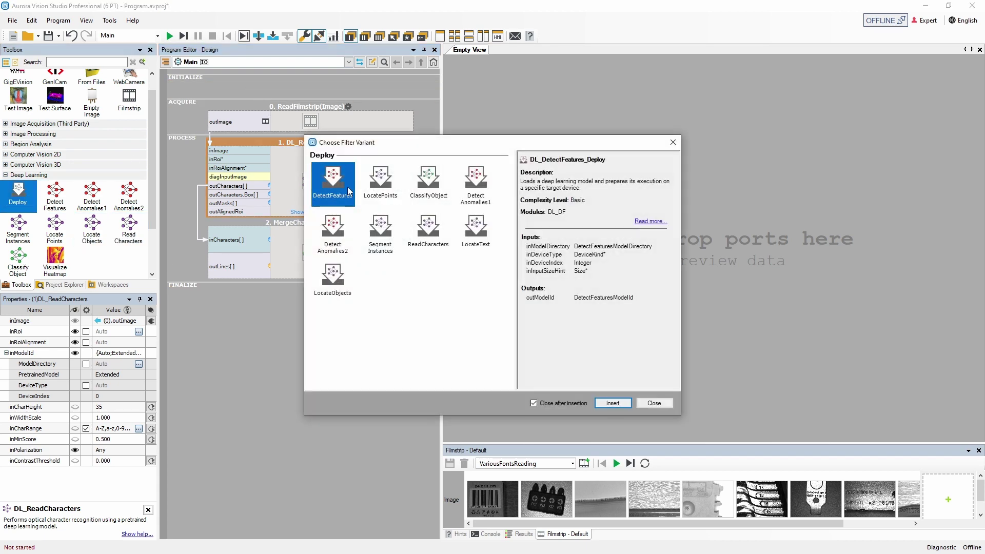
{"action": "left_click", "coordinate": [430, 235]}
{"action": "double_click", "coordinate": [430, 235]}
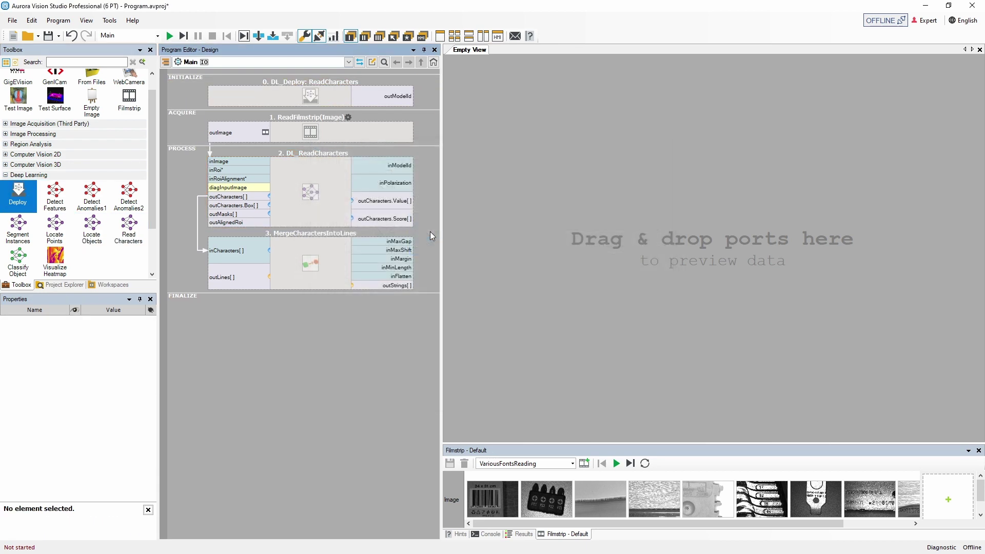
{"action": "left_click_drag", "start_coordinate": [400, 96], "coordinate": [410, 168]}
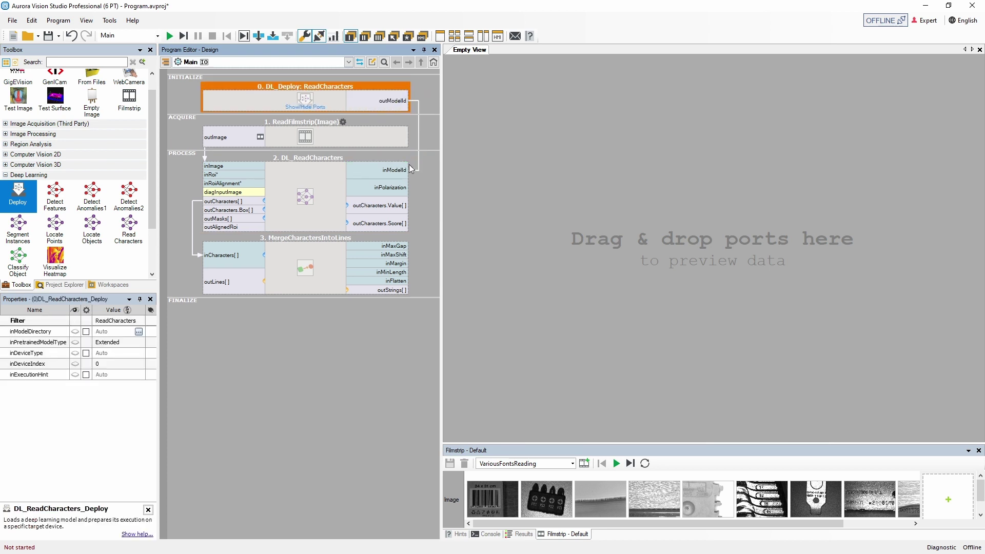
{"action": "left_click", "coordinate": [127, 175]}
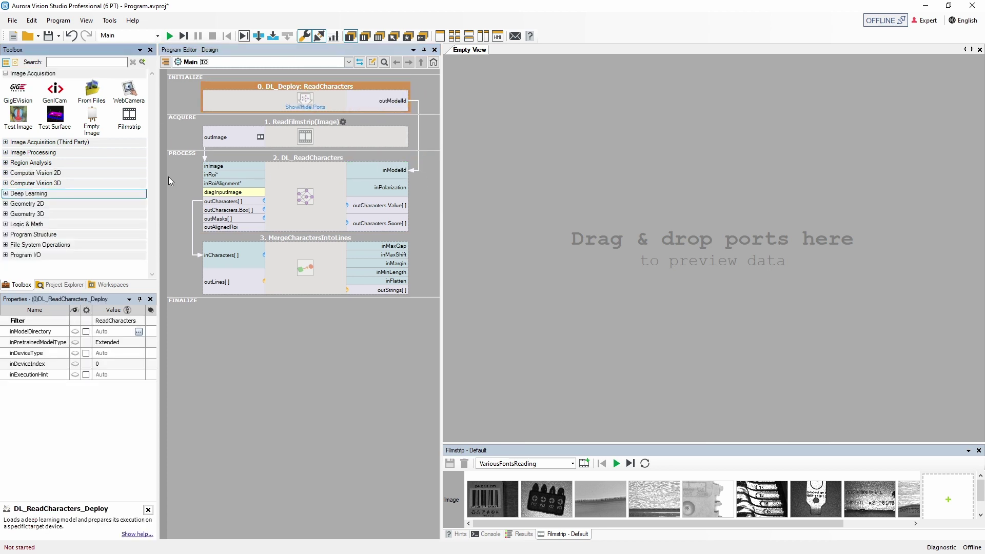
{"action": "left_click", "coordinate": [200, 175]}
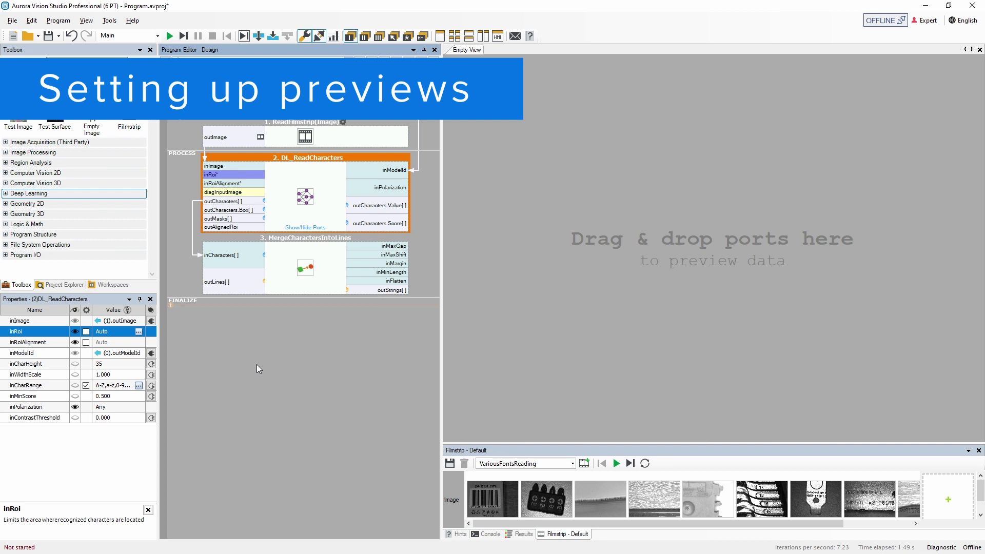
Run the program on the first sample and preview outCharacters and outLines over outImage, with outStrings in a separate view below.
{"action": "left_click", "coordinate": [617, 464]}
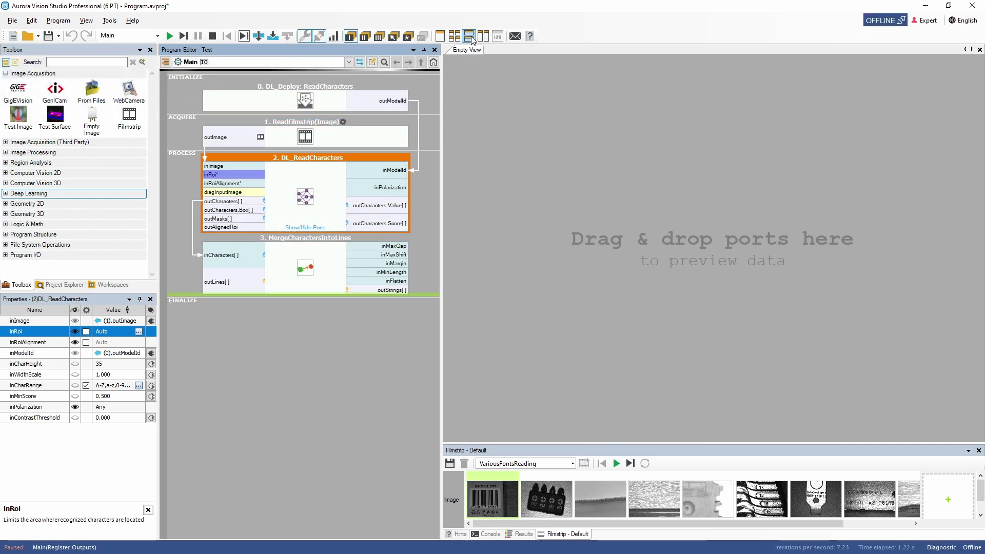
{"action": "left_click", "coordinate": [471, 39]}
{"action": "left_click_drag", "start_coordinate": [216, 137], "coordinate": [537, 141]}
{"action": "left_click_drag", "start_coordinate": [235, 201], "coordinate": [564, 172]}
{"action": "left_click_drag", "start_coordinate": [395, 290], "coordinate": [588, 365]}
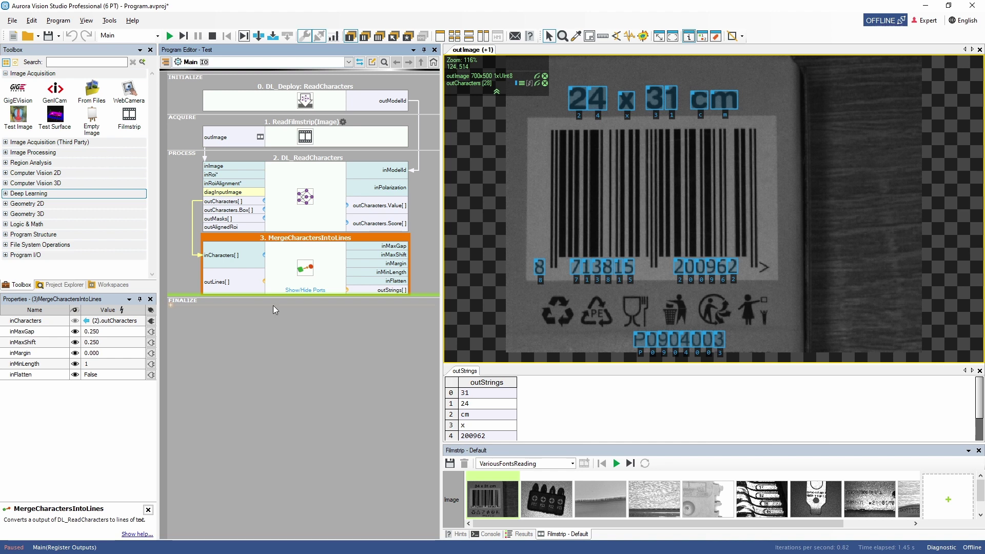
{"action": "left_click_drag", "start_coordinate": [221, 282], "coordinate": [527, 286]}
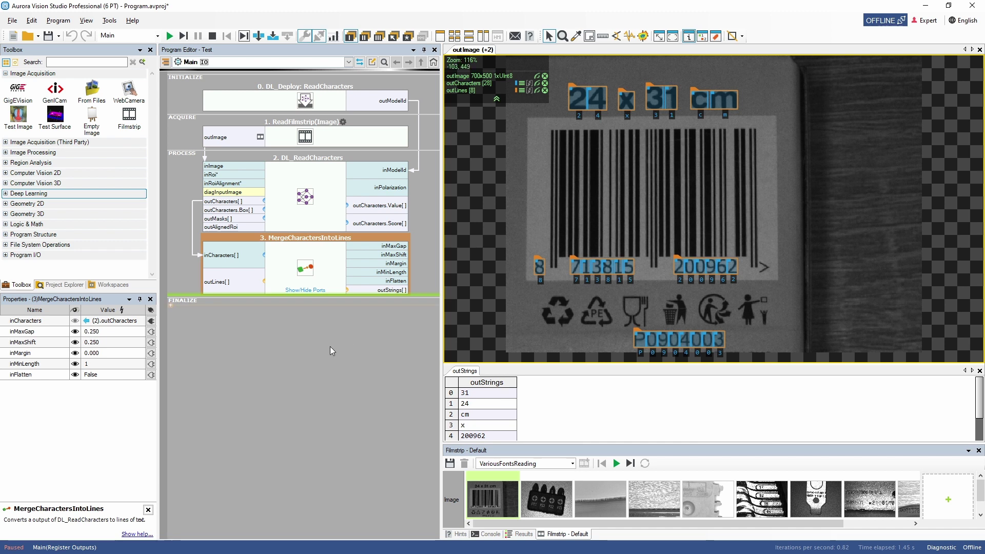
Set inMaxGap of MergeCharactersIntoLines to 8 and remove the outLines overlay from the image preview.
{"action": "left_click", "coordinate": [111, 332]}
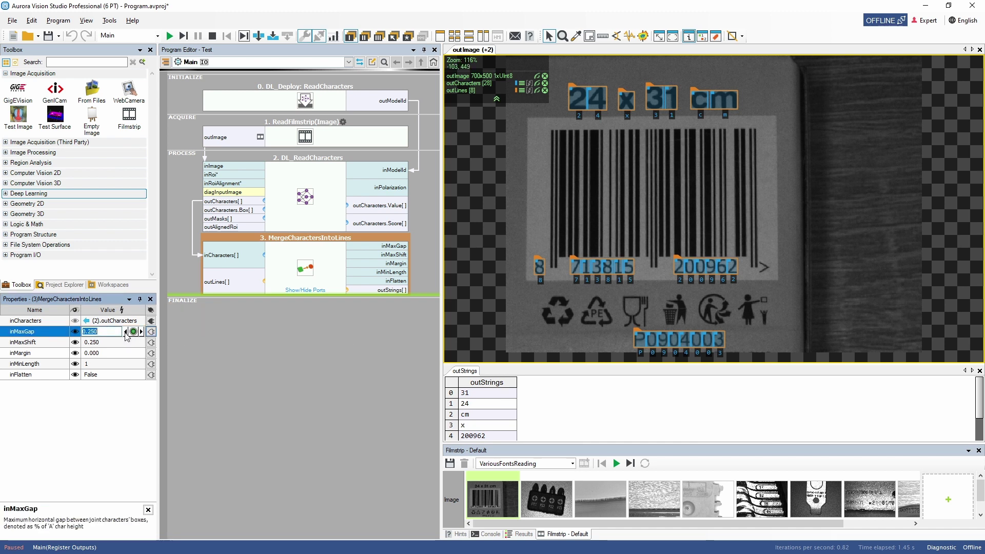
{"action": "type", "text": "8"}
{"action": "key", "text": "Return"}
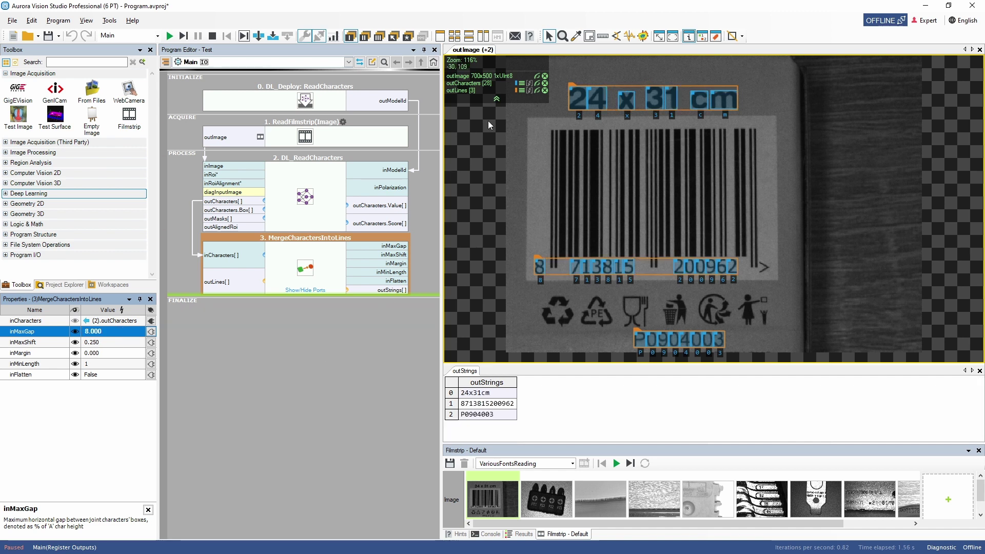
{"action": "left_click", "coordinate": [544, 91]}
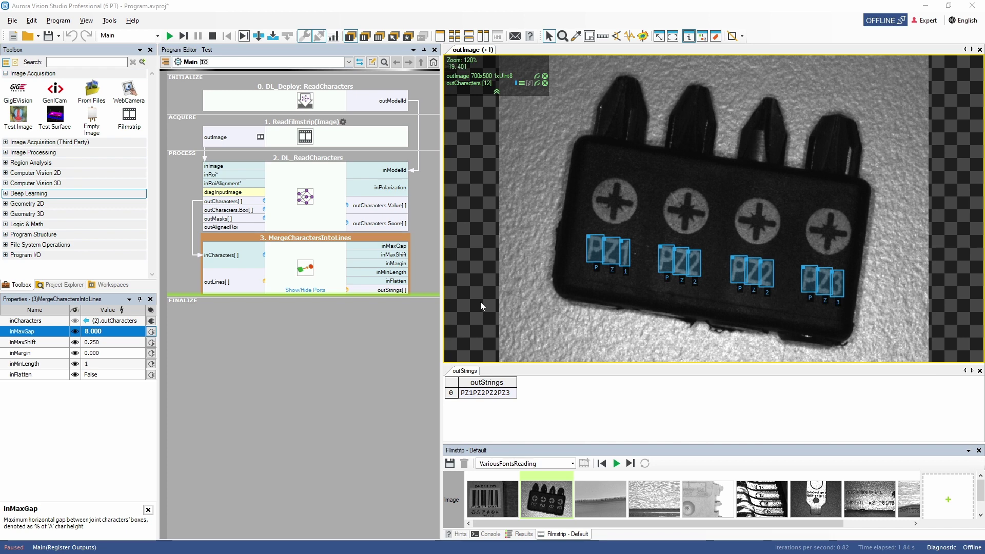
Review the inPolarization options of DL_ReadCharacters and keep it set to Any.
{"action": "left_click", "coordinate": [295, 222]}
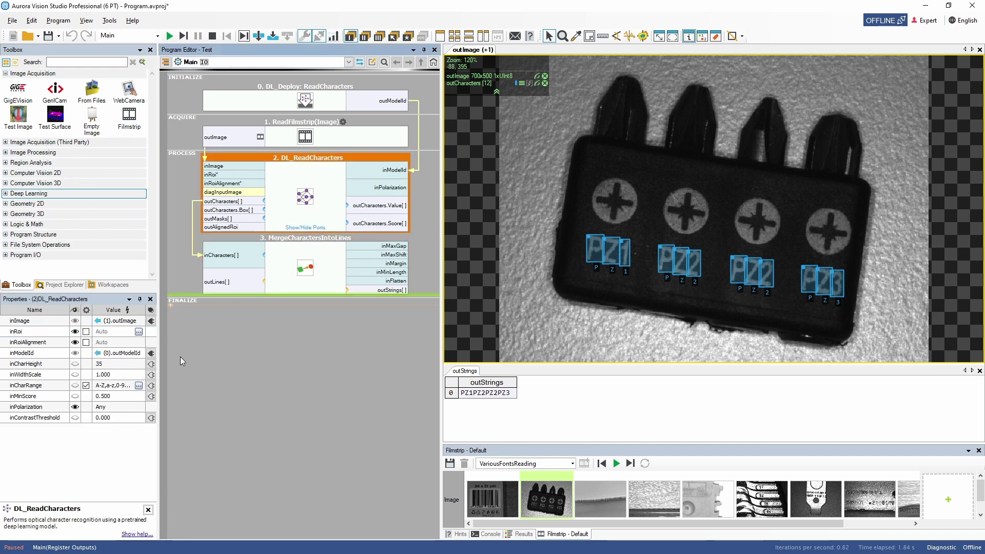
{"action": "left_click", "coordinate": [118, 407]}
{"action": "left_click", "coordinate": [140, 407]}
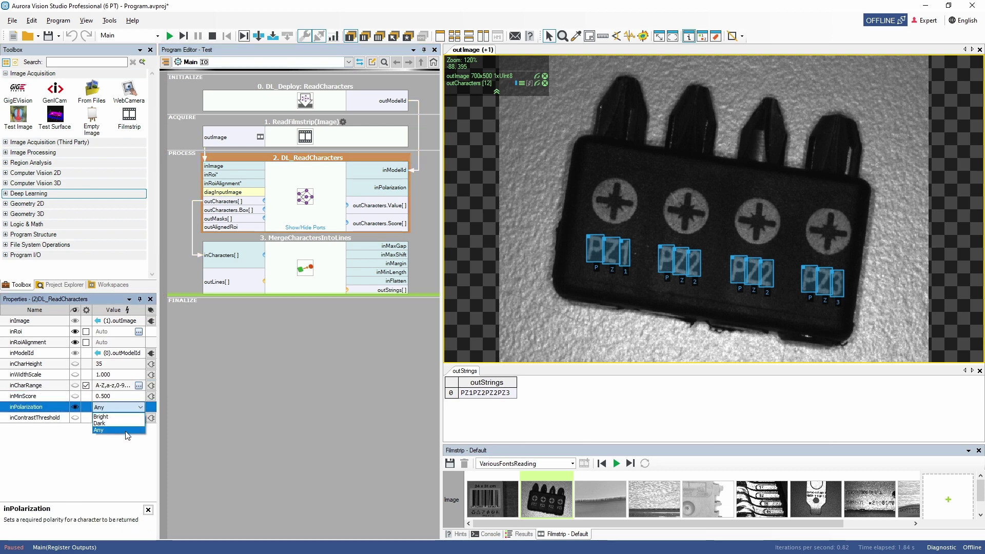
{"action": "left_click", "coordinate": [127, 430]}
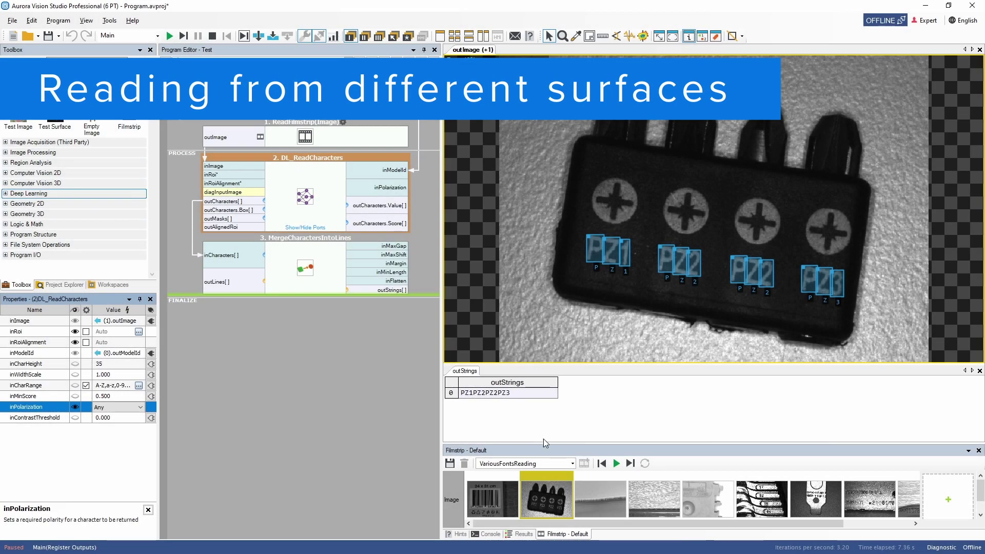
Run the program through the next seven filmstrip samples to check the readings, briefly hiding the outCharacters overlay on the fourth image.
{"action": "left_click", "coordinate": [630, 464]}
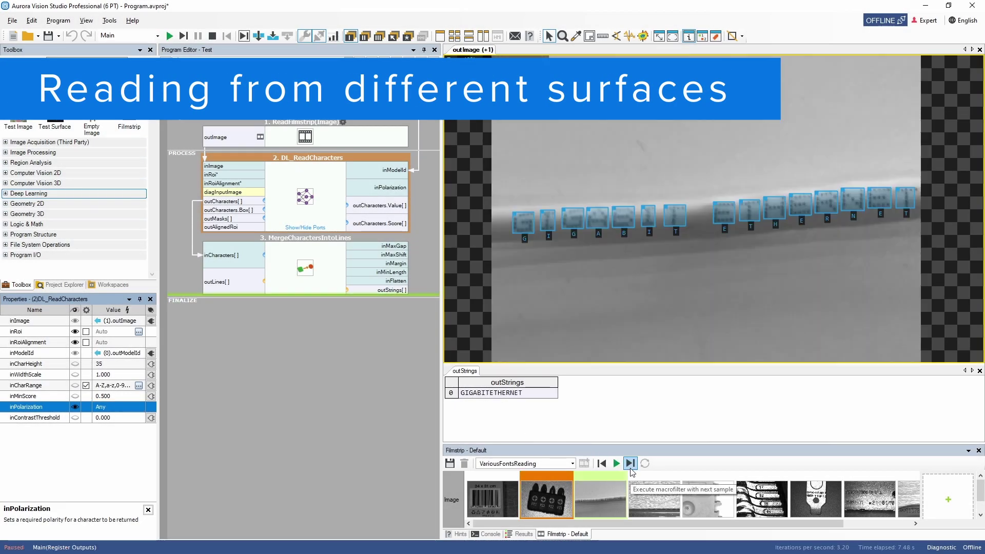
{"action": "left_click", "coordinate": [630, 463]}
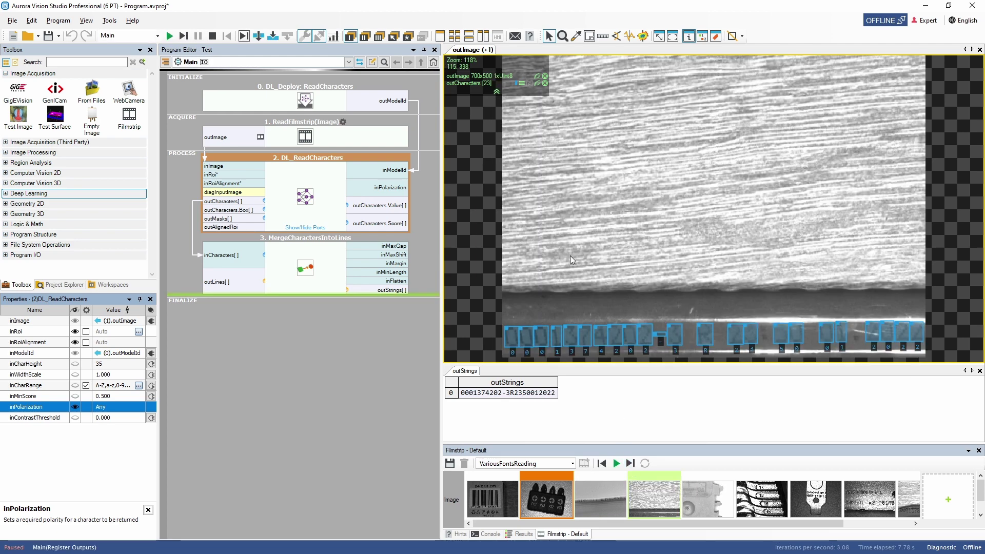
{"action": "left_click", "coordinate": [538, 84]}
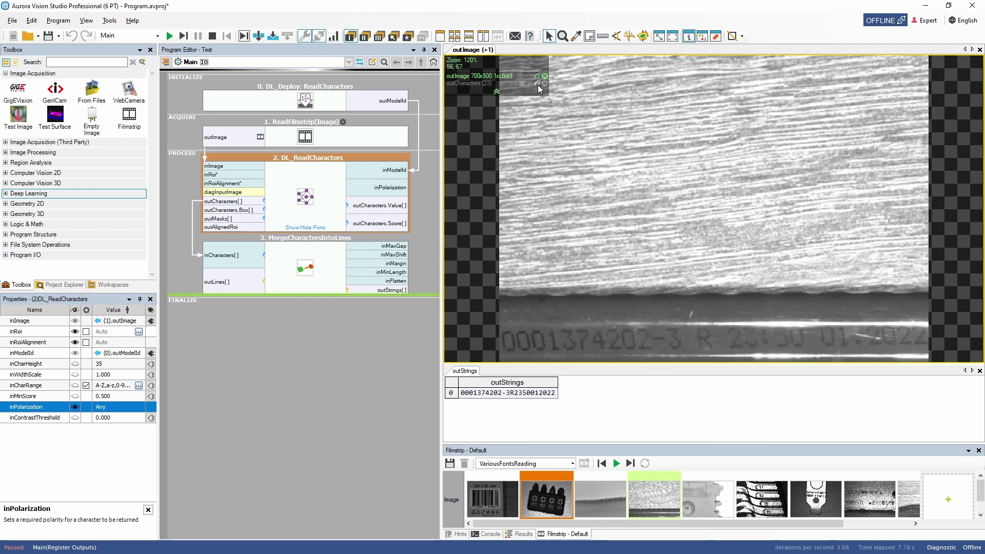
{"action": "left_click", "coordinate": [538, 83]}
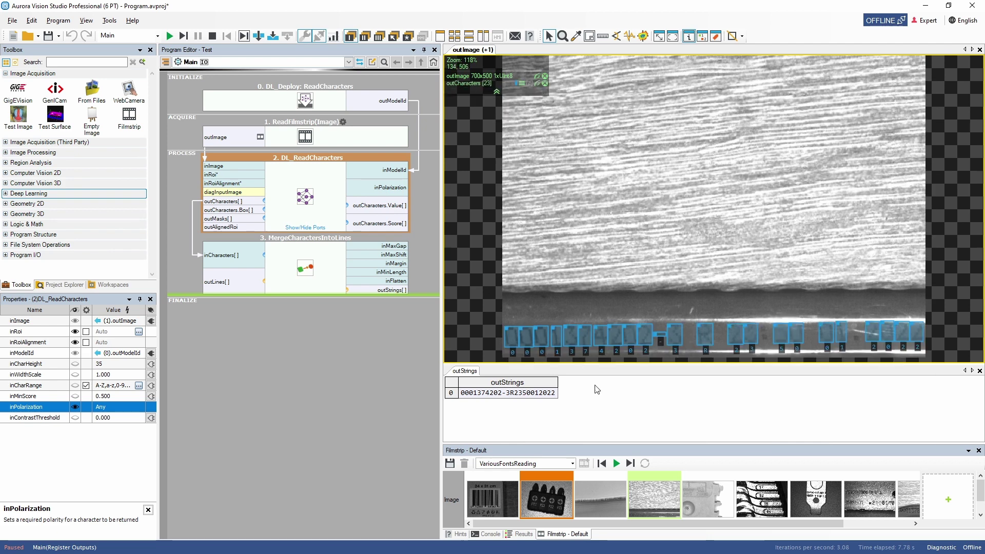
{"action": "left_click", "coordinate": [630, 463]}
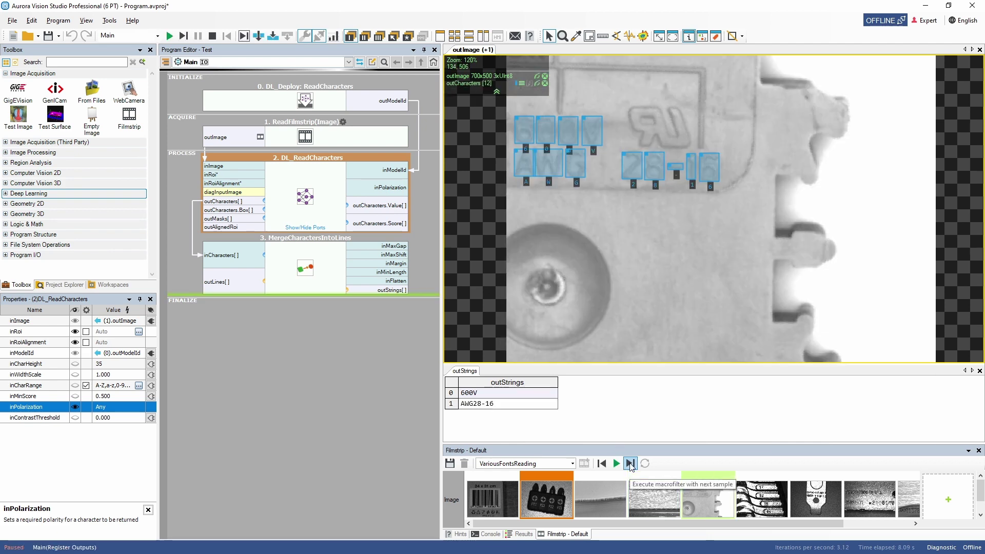
{"action": "left_click", "coordinate": [630, 463]}
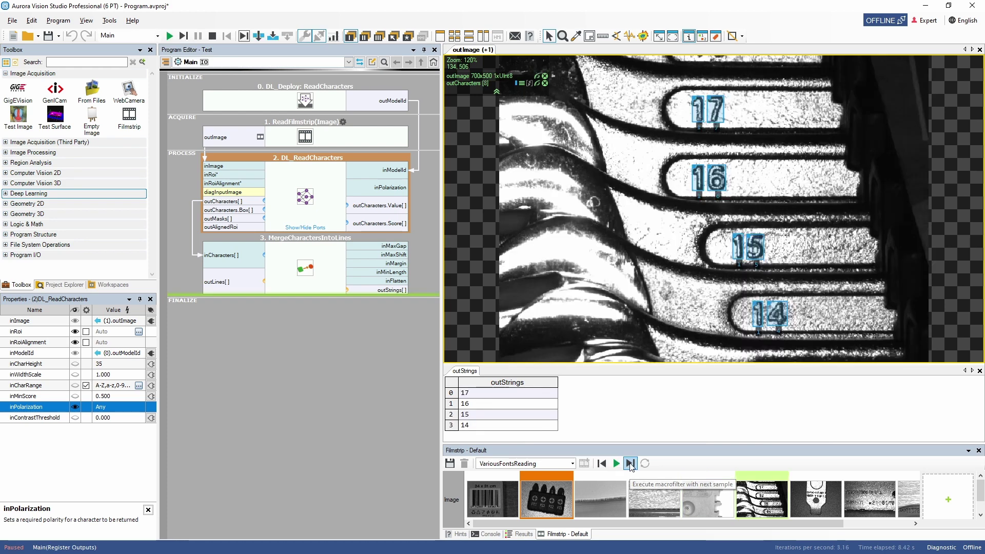
{"action": "left_click", "coordinate": [630, 464]}
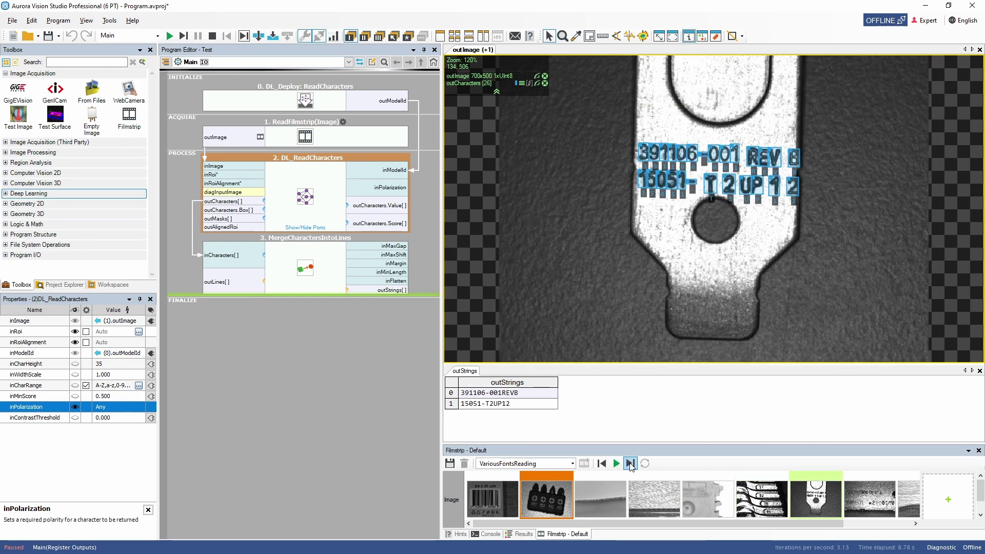
{"action": "left_click", "coordinate": [631, 464]}
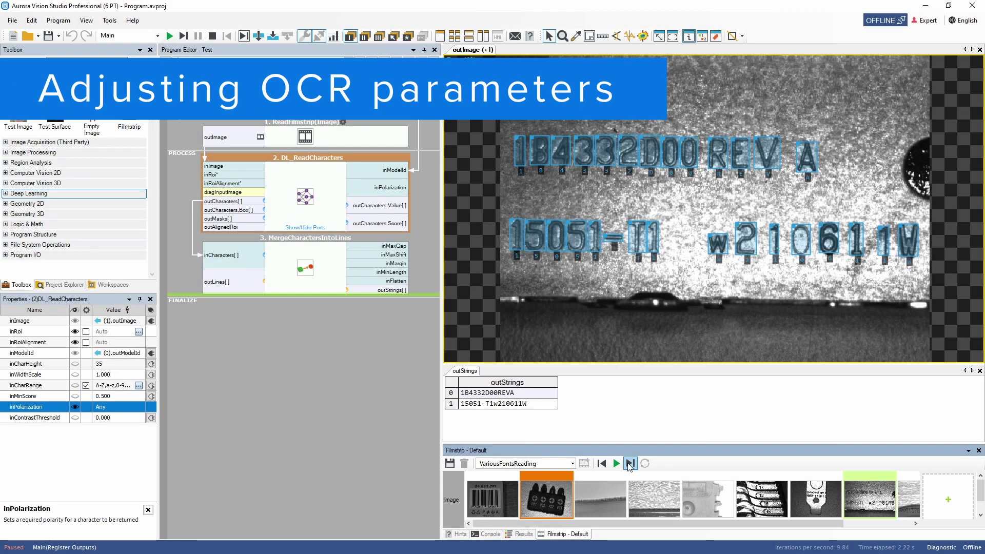
{"action": "left_click", "coordinate": [630, 464]}
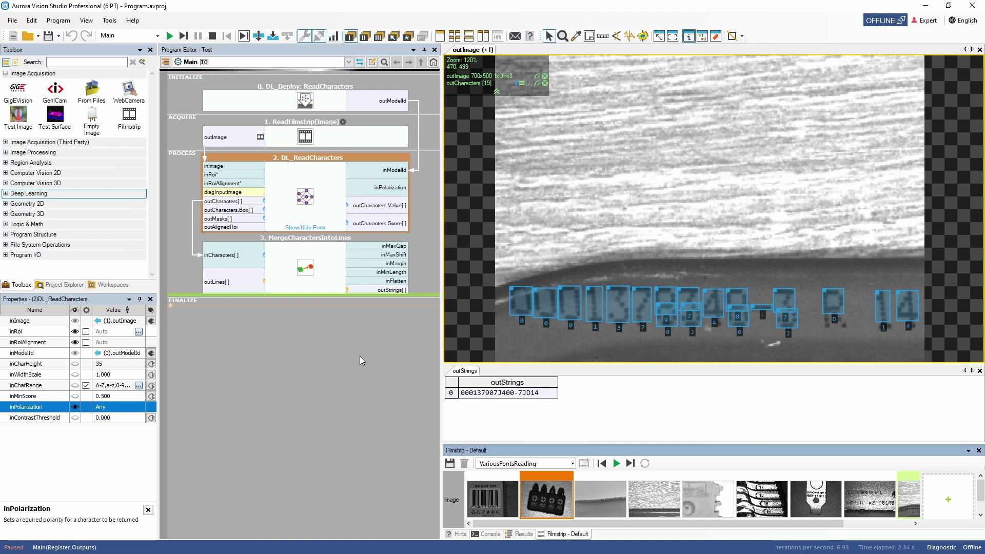
Measure the height of the third character in the preview image with the length tool.
{"action": "left_click", "coordinate": [602, 37]}
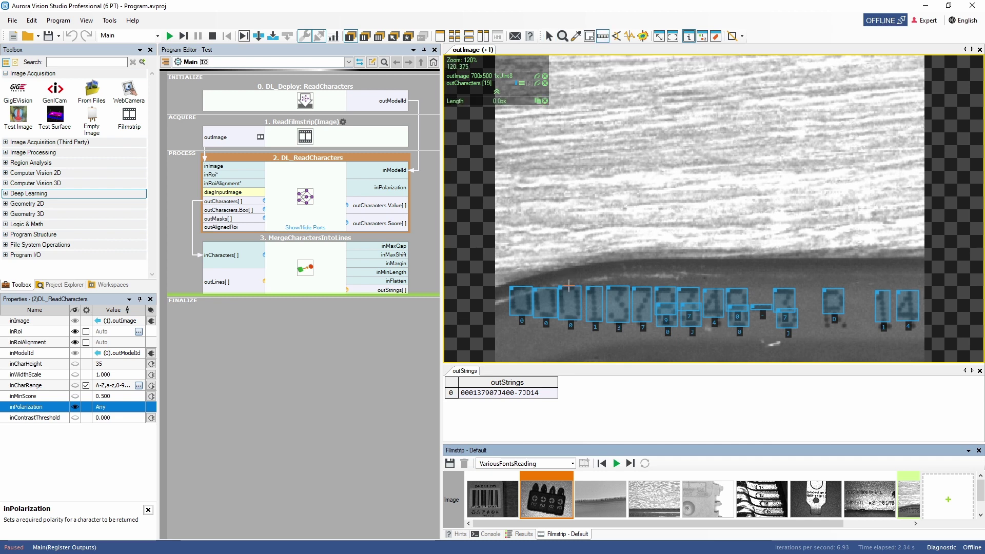
{"action": "left_click_drag", "start_coordinate": [569, 285], "coordinate": [568, 320]}
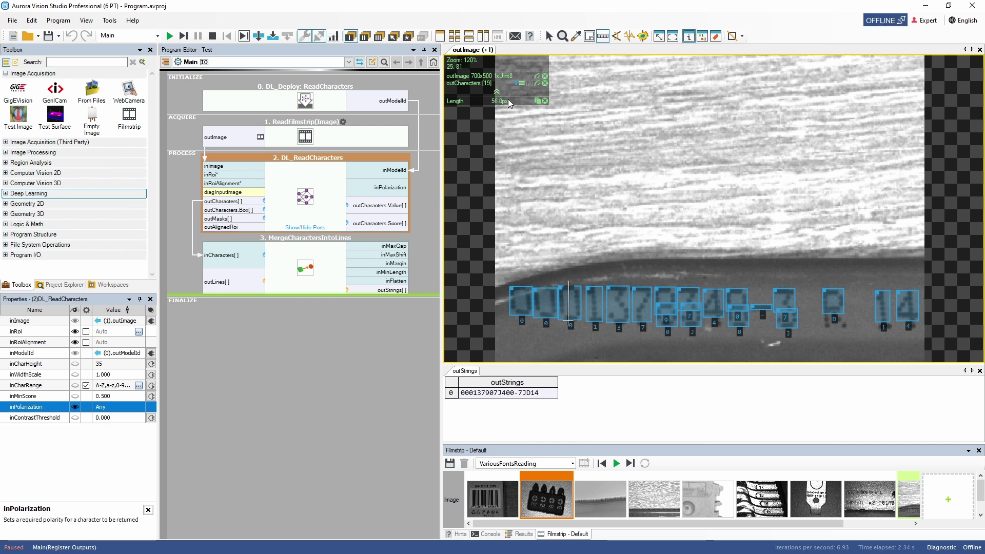
{"action": "left_click", "coordinate": [547, 32]}
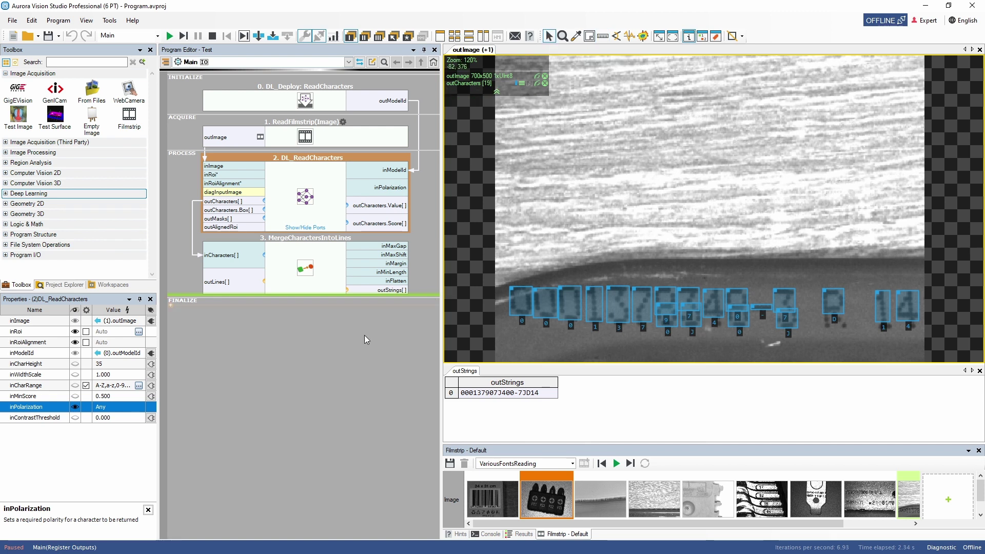
Set inCharHeight of DL_ReadCharacters to 40 and run the program on the next filmstrip sample.
{"action": "left_click", "coordinate": [116, 364]}
{"action": "type", "text": "40"}
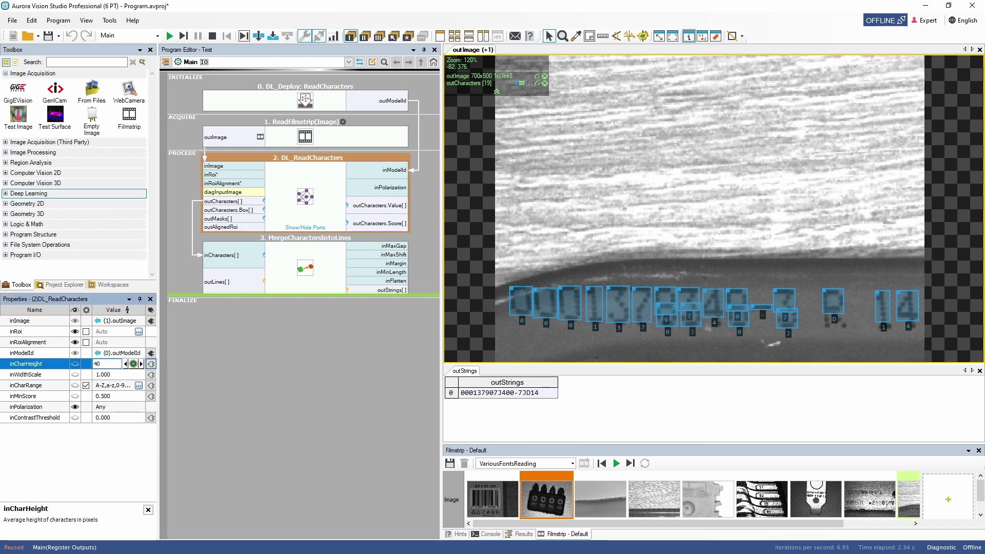
{"action": "key", "text": "Return"}
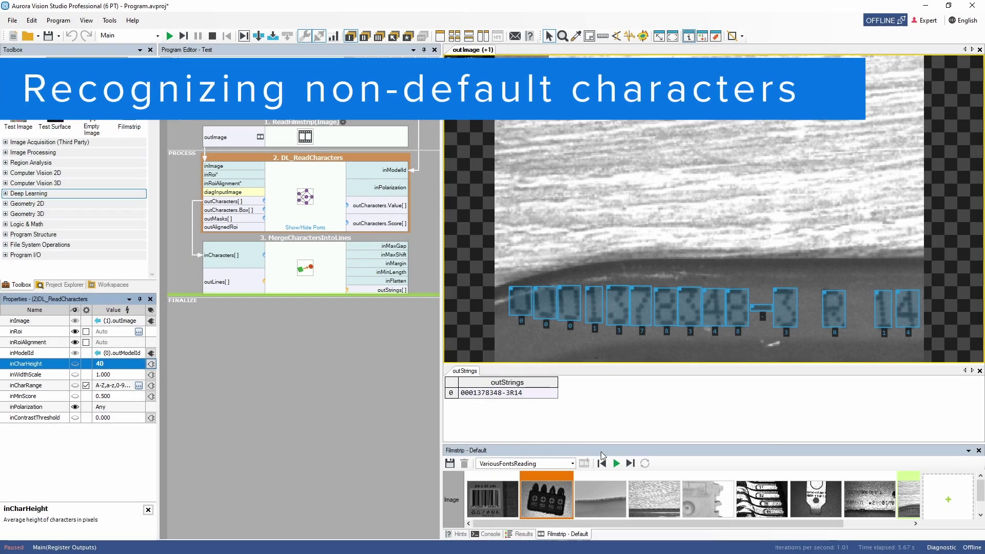
{"action": "left_click", "coordinate": [632, 462]}
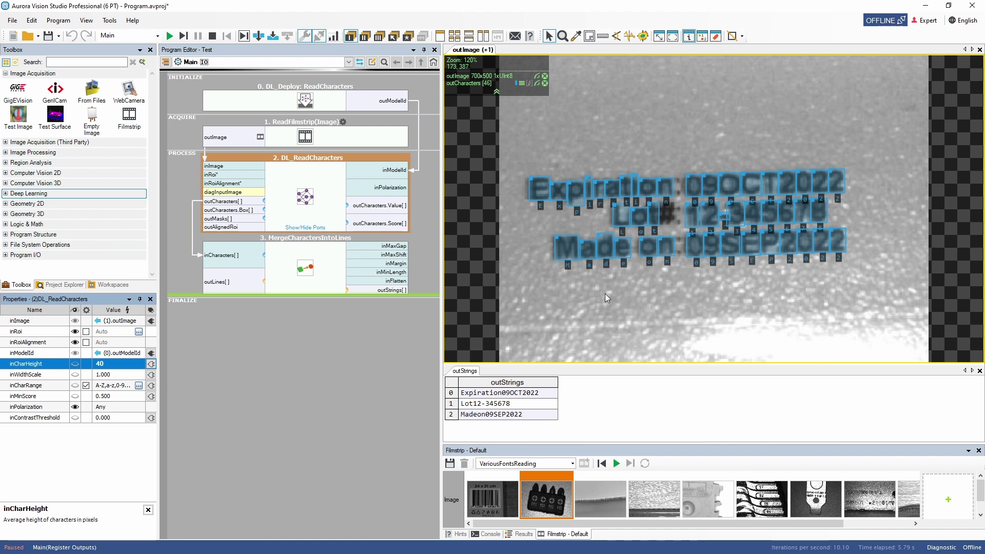
Review the allowed character set in inCharRange of DL_ReadCharacters, then disable the restriction so it is Auto.
{"action": "left_click", "coordinate": [139, 385]}
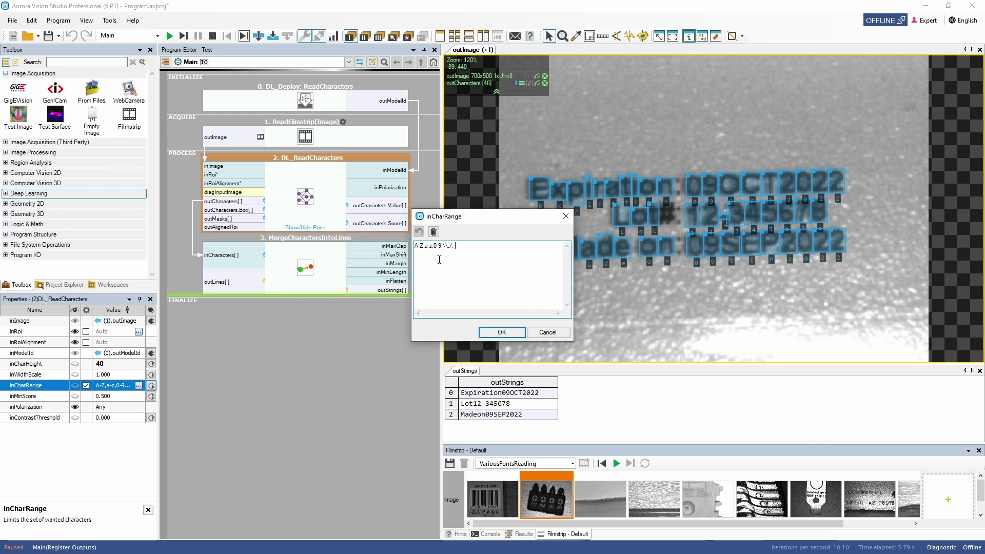
{"action": "left_click", "coordinate": [502, 332]}
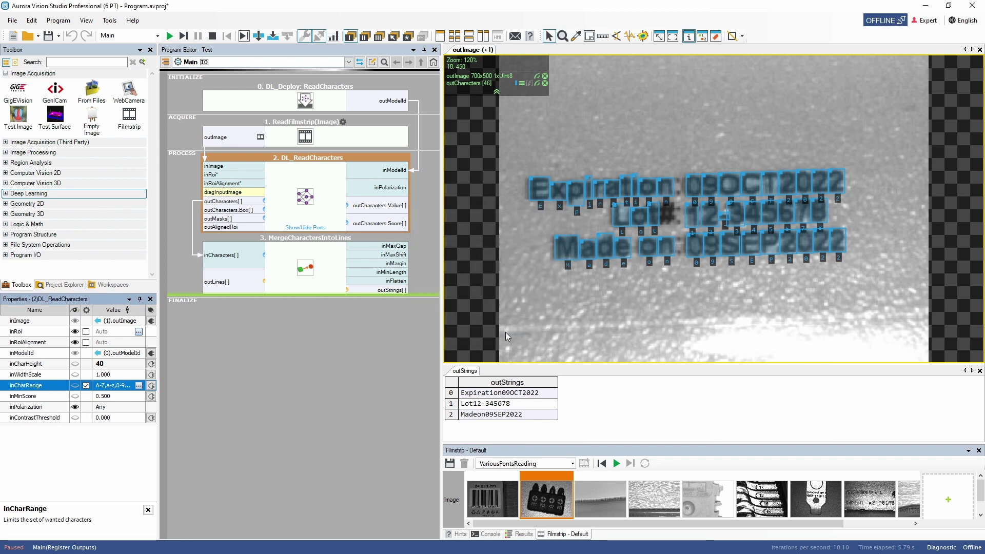
{"action": "left_click", "coordinate": [86, 385]}
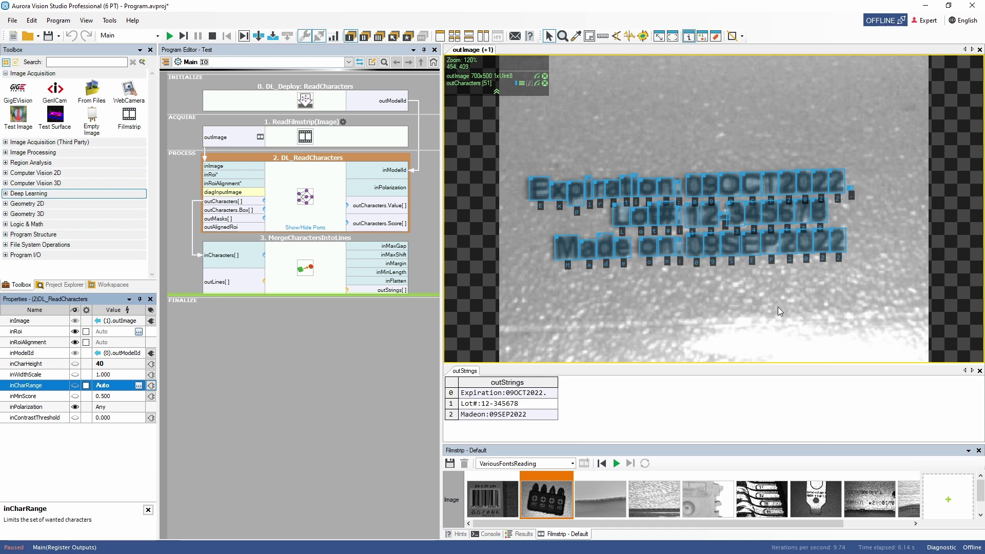
{"action": "key", "text": "Up"}
{"action": "key", "text": "Up"}
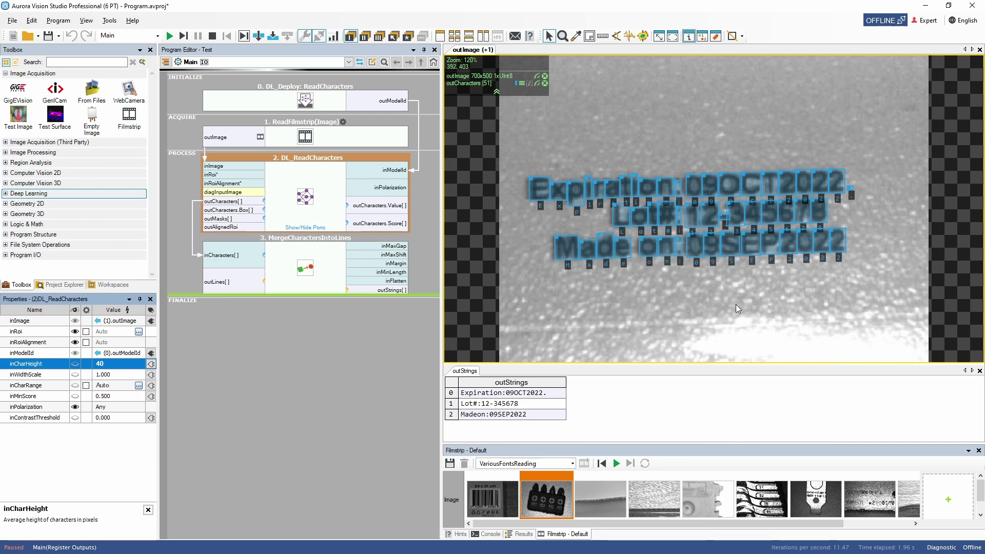
Try raising inContrastThreshold of DL_ReadCharacters and return it to 0.000.
{"action": "left_click", "coordinate": [113, 409]}
{"action": "left_click", "coordinate": [129, 418]}
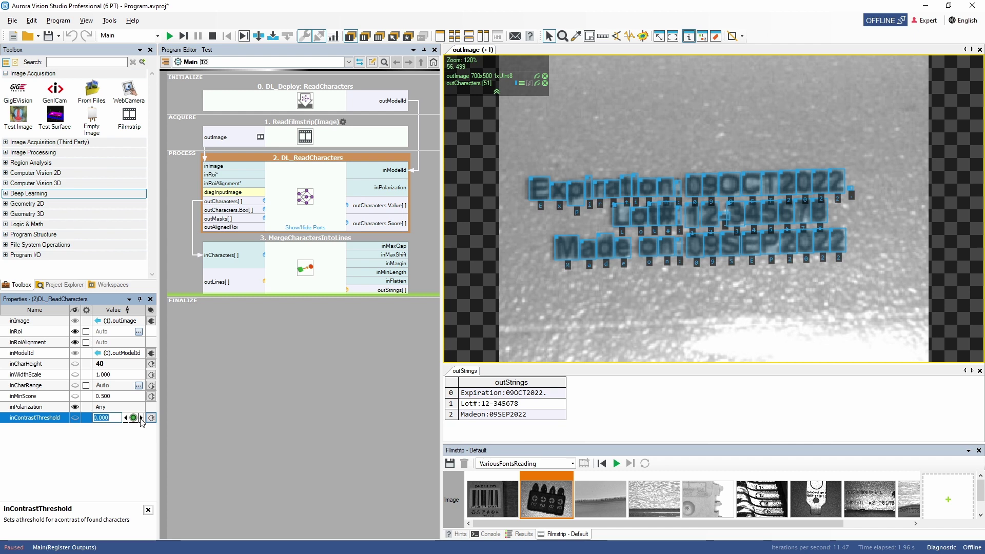
{"action": "left_click", "coordinate": [142, 418]}
{"action": "left_click", "coordinate": [142, 419]}
{"action": "left_click", "coordinate": [125, 418]}
{"action": "left_click", "coordinate": [125, 418]}
Set inMinScore of DL_ReadCharacters to 0.8 and deselect the filter.
{"action": "left_click", "coordinate": [108, 396]}
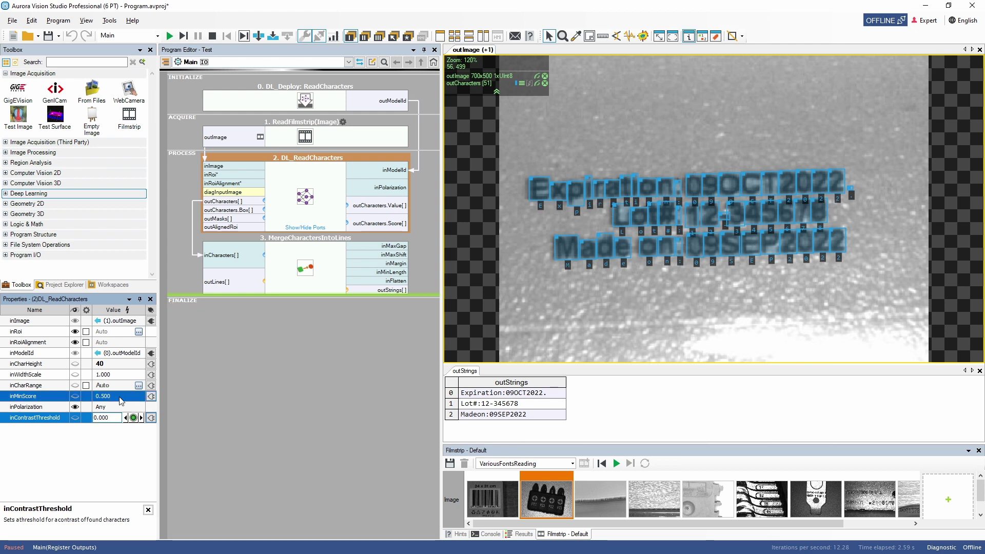
{"action": "type", "text": "0"}
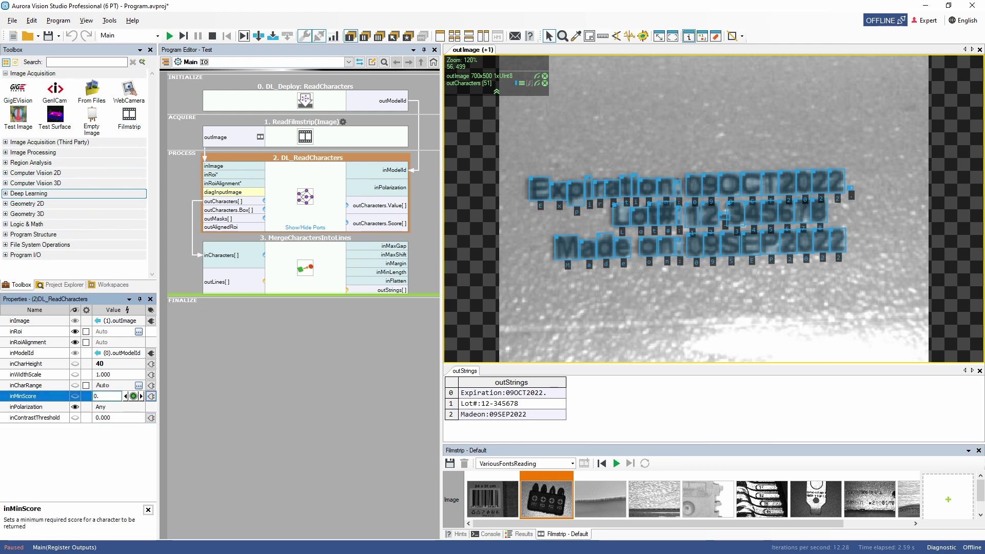
{"action": "type", "text": ".8"}
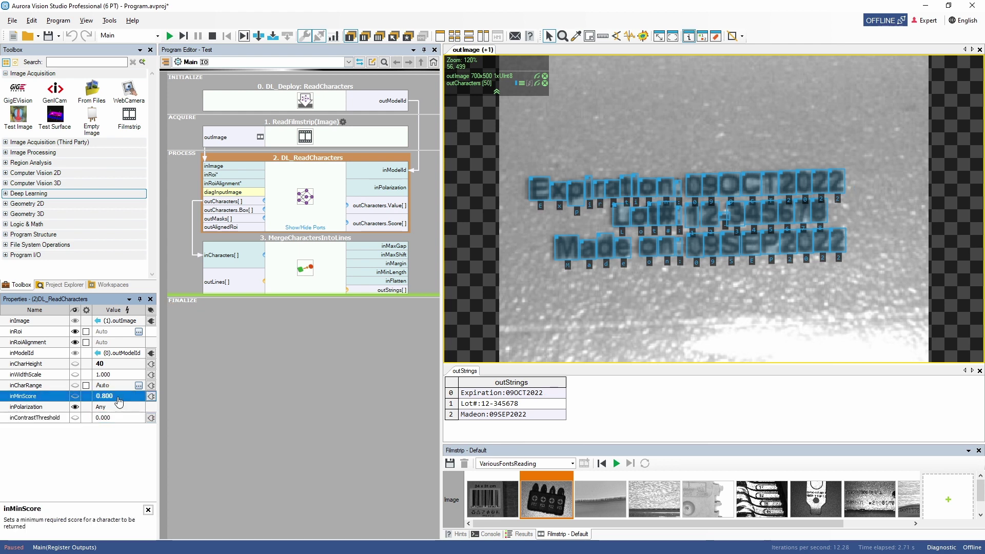
{"action": "left_click", "coordinate": [350, 378]}
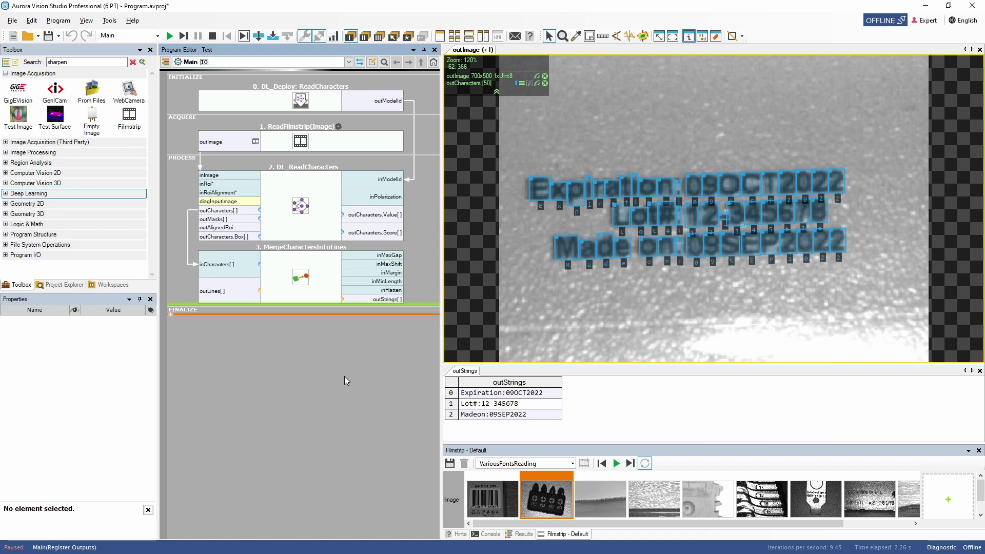
Run the program through the VariousFontsReading filmstrip samples one by one to check the merged text lines.
{"action": "left_click", "coordinate": [631, 464]}
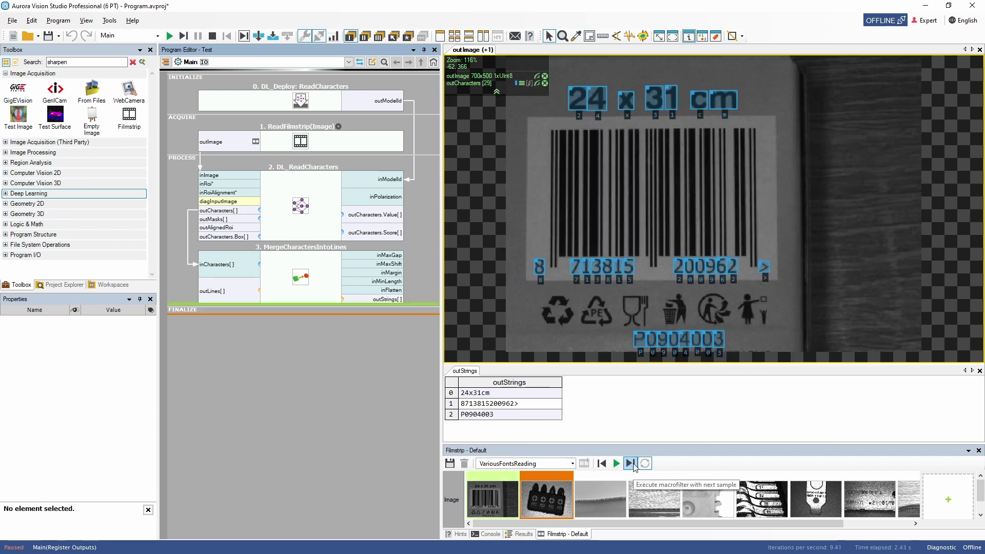
{"action": "left_click", "coordinate": [631, 464]}
{"action": "left_click", "coordinate": [631, 464]}
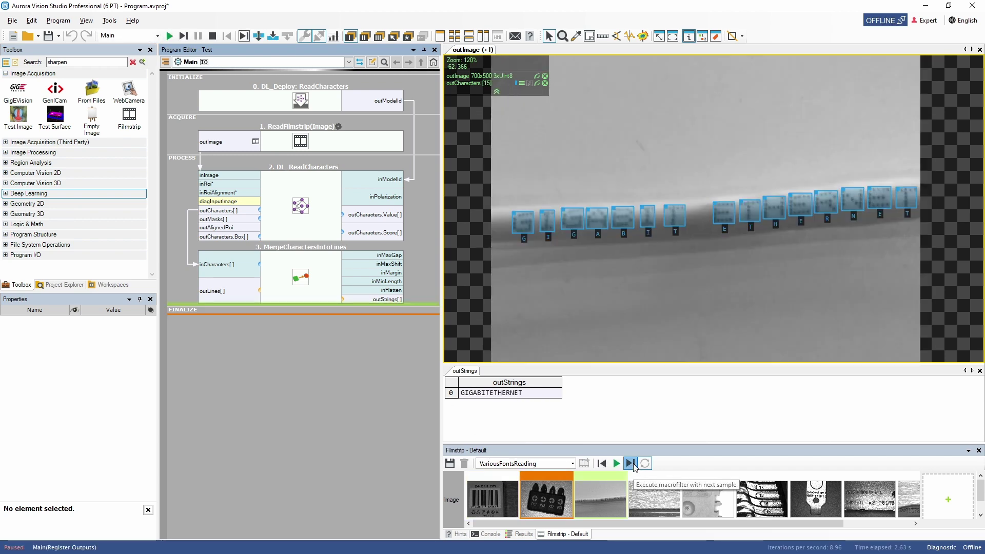
{"action": "left_click", "coordinate": [631, 464]}
{"action": "left_click", "coordinate": [631, 464]}
{"action": "left_click", "coordinate": [632, 464]}
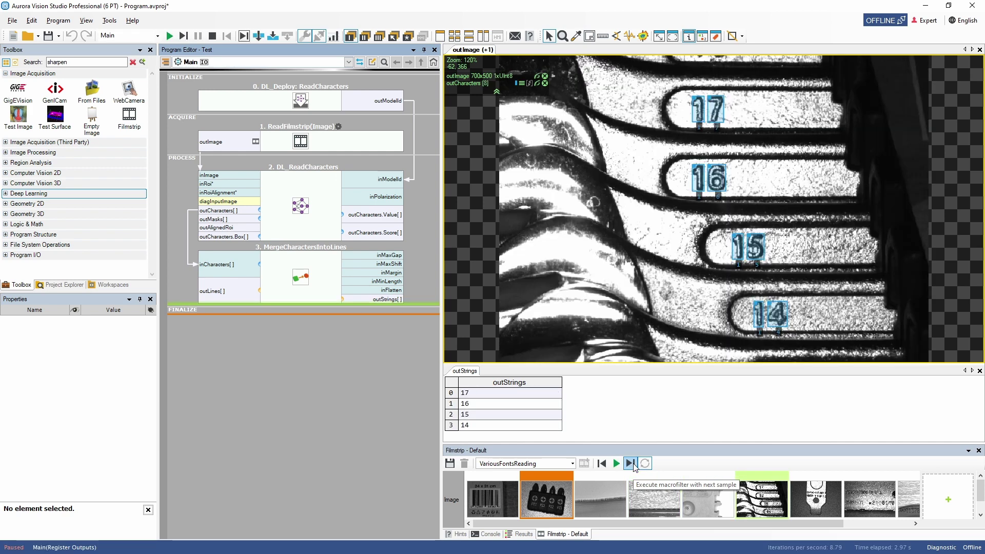
{"action": "left_click", "coordinate": [631, 464]}
{"action": "left_click", "coordinate": [631, 464]}
{"action": "left_click", "coordinate": [632, 464]}
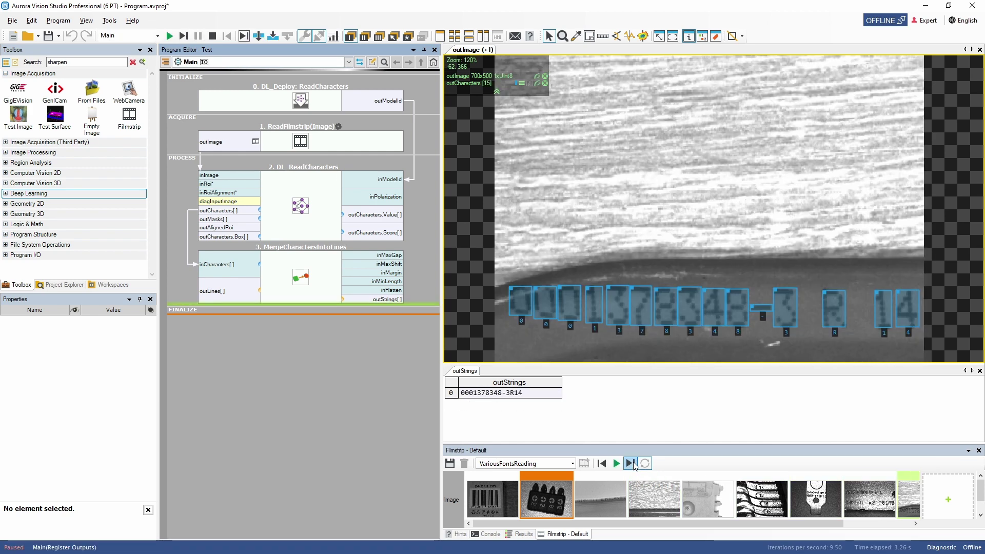
{"action": "left_click", "coordinate": [631, 464]}
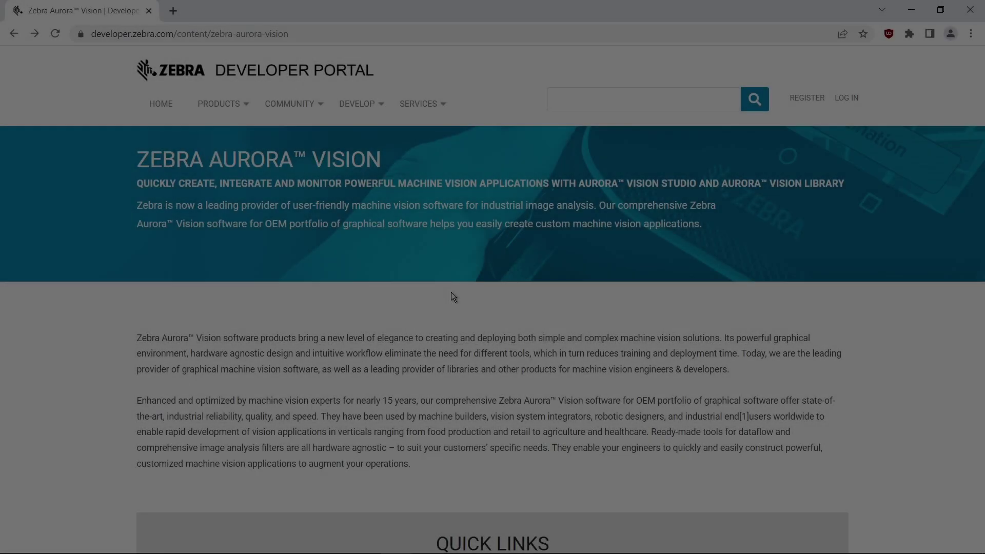
In the web browser, open the Zebra Aurora Vision Studio documentation from the Zebra developer portal's quick links.
{"action": "scroll", "coordinate": [451, 293], "scroll_direction": "down", "scroll_amount": 7}
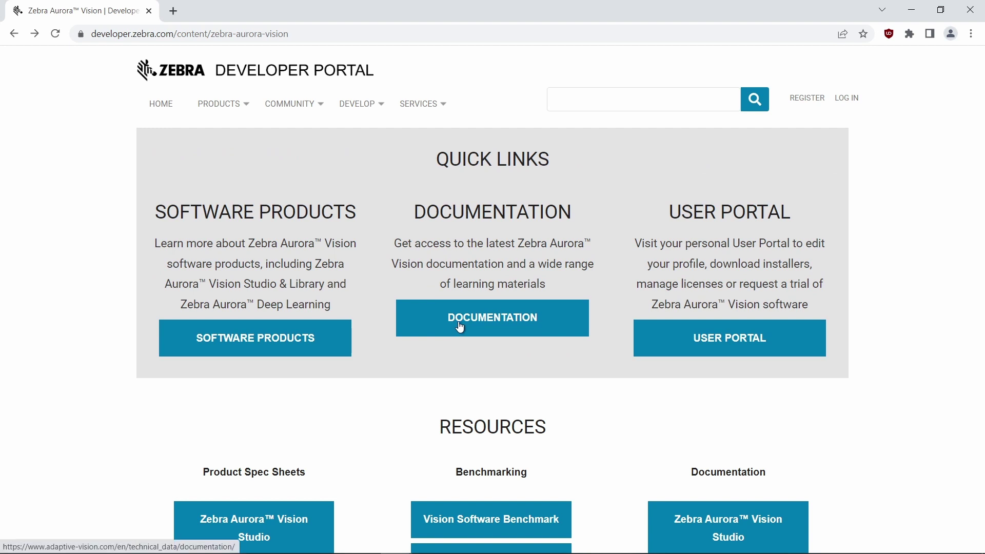
{"action": "left_click", "coordinate": [460, 329]}
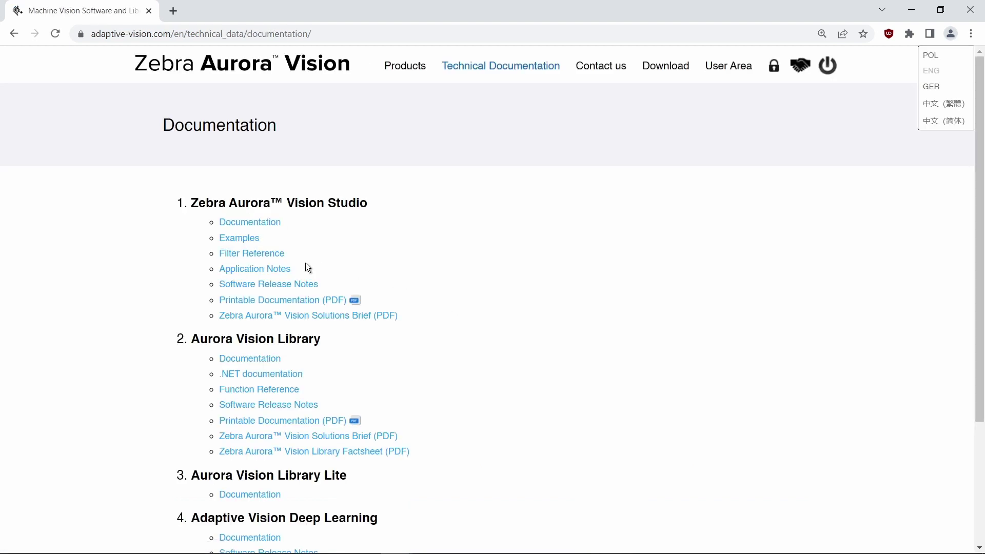
{"action": "left_click", "coordinate": [255, 222]}
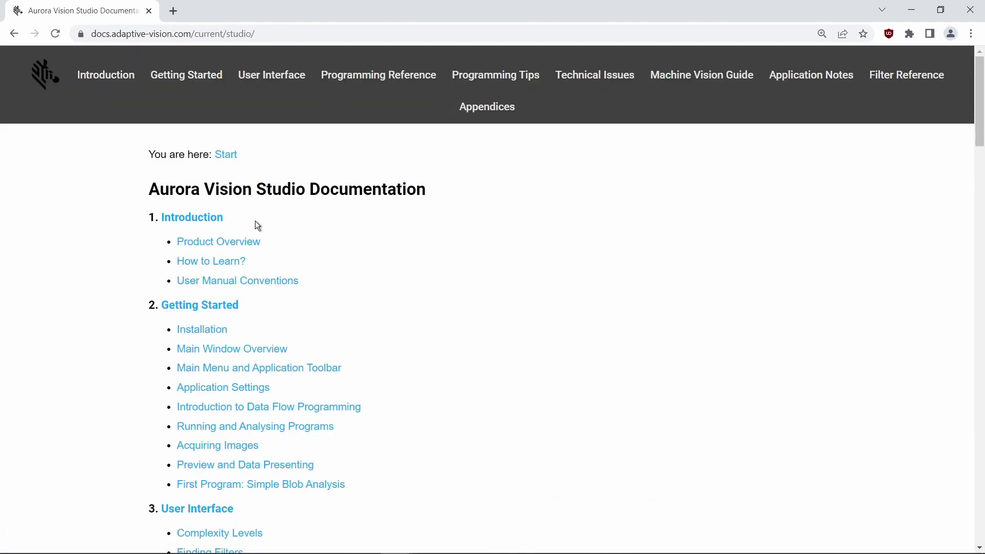
View the Main Window Overview page, return to the contents, and review the File commands on the Main Menu and Application Toolbar page.
{"action": "left_click", "coordinate": [272, 349]}
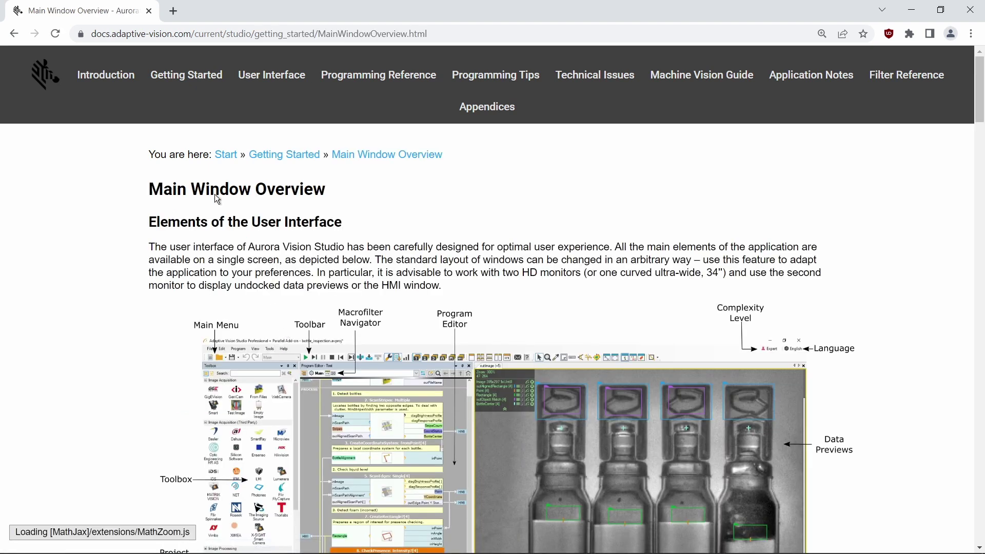
{"action": "left_click", "coordinate": [14, 34]}
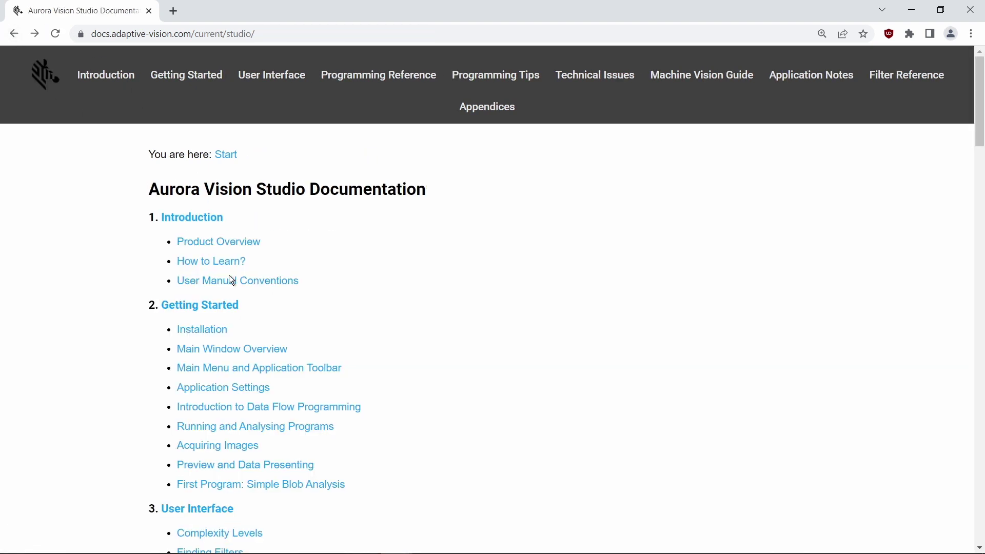
{"action": "left_click", "coordinate": [288, 373]}
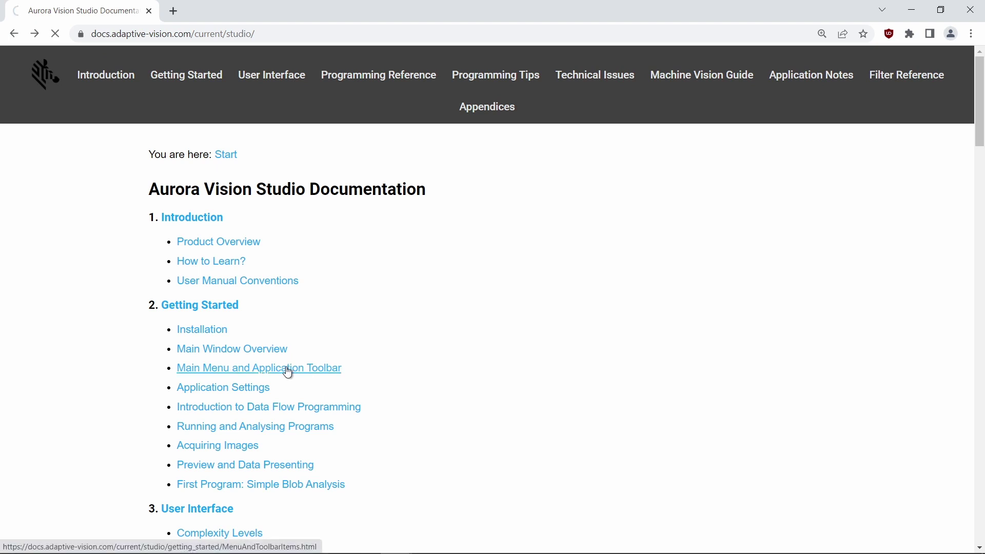
{"action": "scroll", "coordinate": [319, 310], "scroll_direction": "down", "scroll_amount": 8}
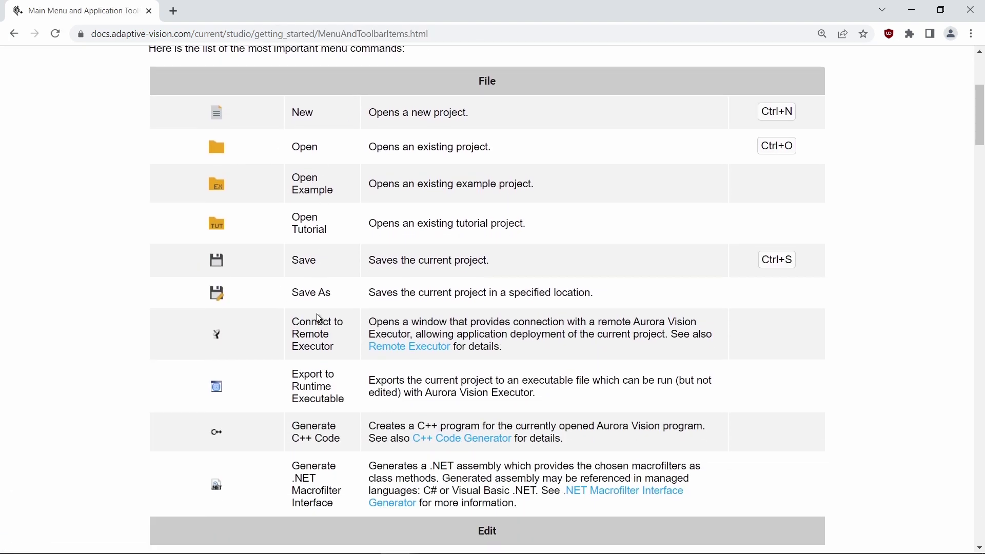